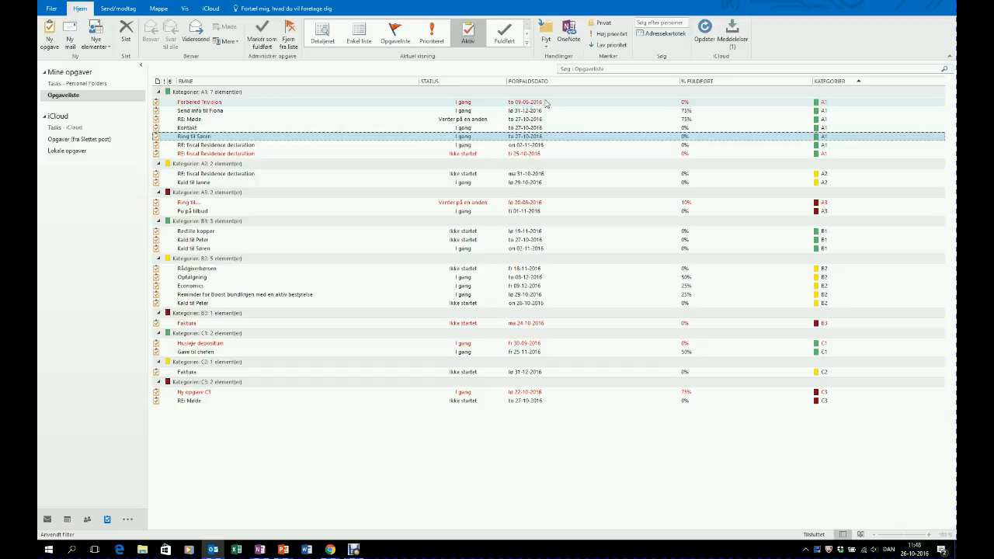
- Set the overdue A1 task "RE: fiscal Residence declaration" to be due on 28-10-2016 and save it
drag(544, 153, 543, 154)
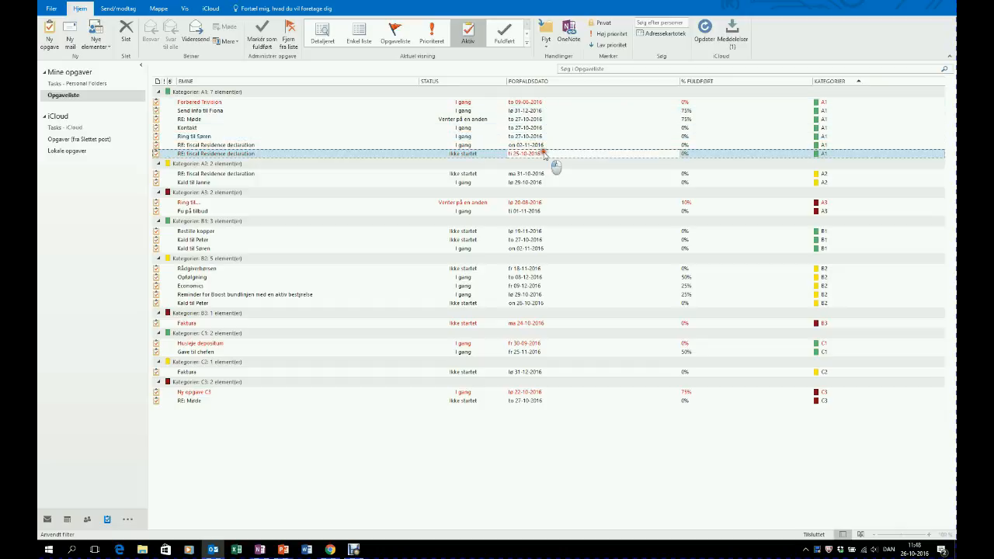
double_click(544, 154)
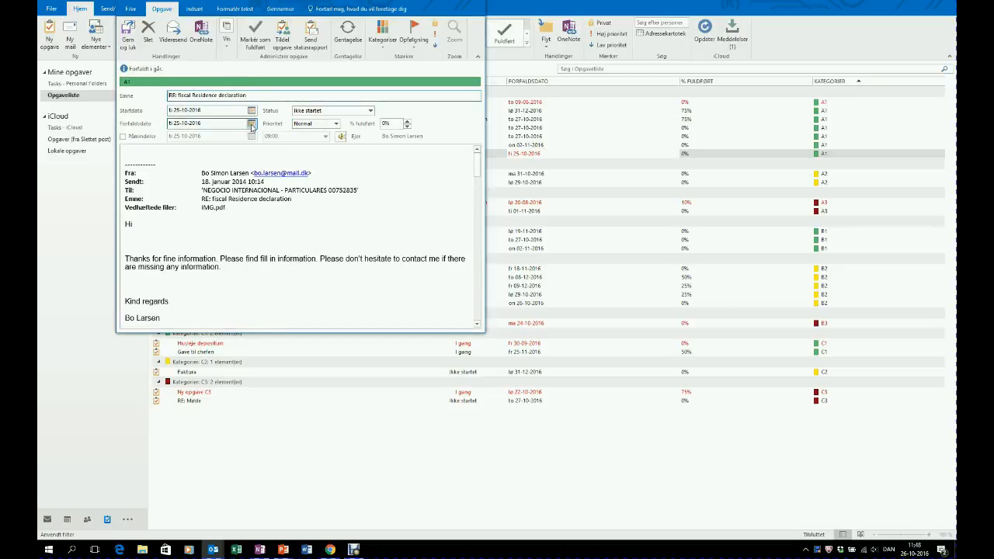
click(251, 124)
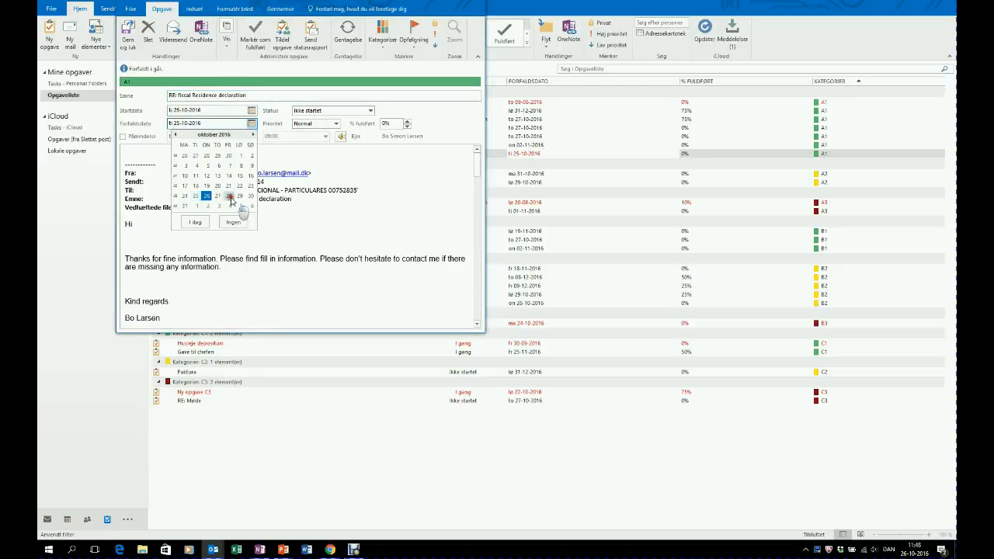
click(228, 195)
click(128, 35)
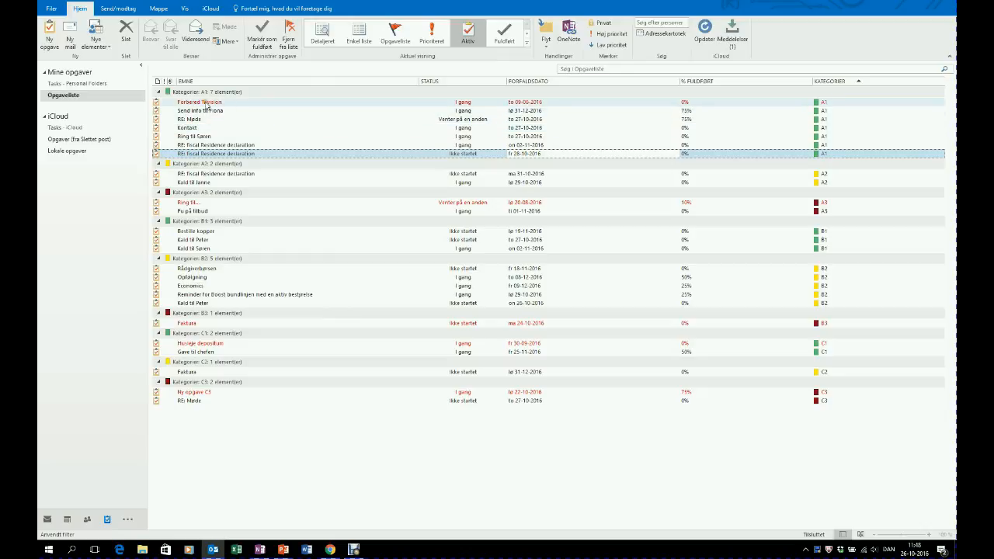
- Create a new task named "FU på liste" with start date 26-10-2016 and due date 28-10-2016
click(49, 42)
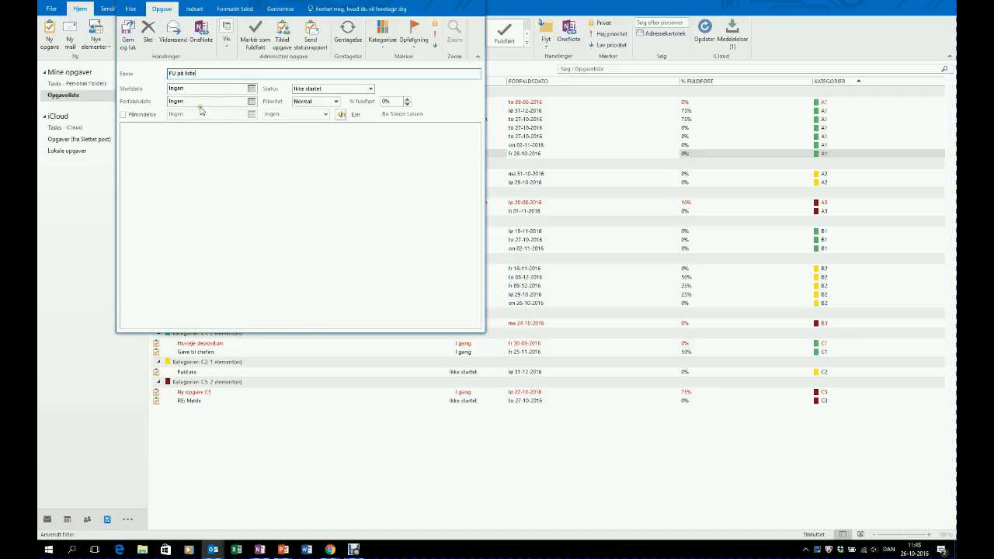
click(251, 90)
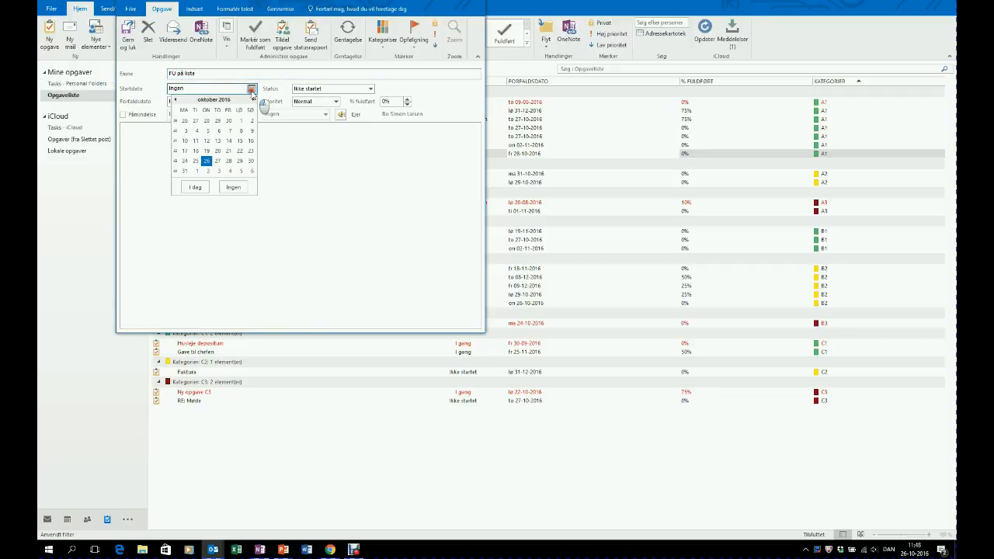
click(206, 161)
click(251, 111)
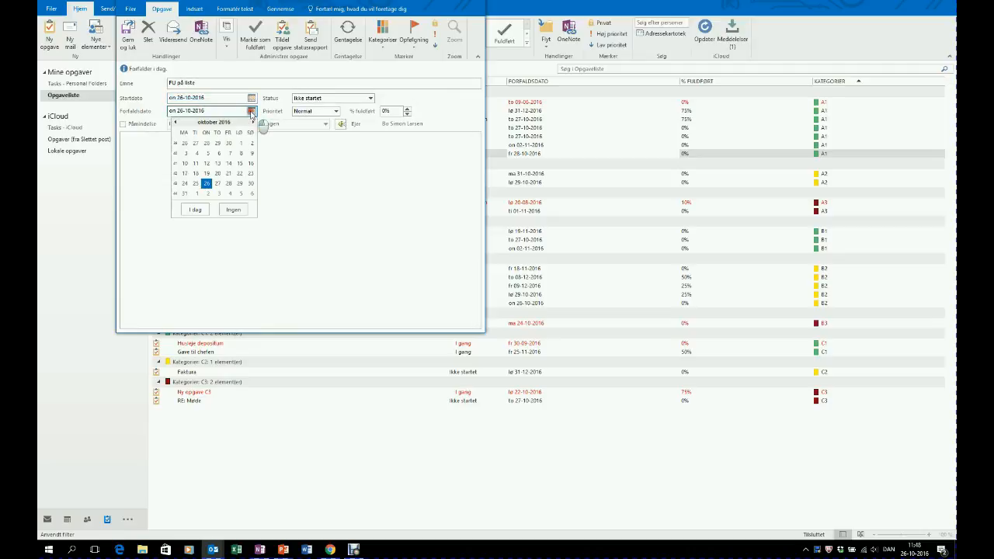
click(228, 183)
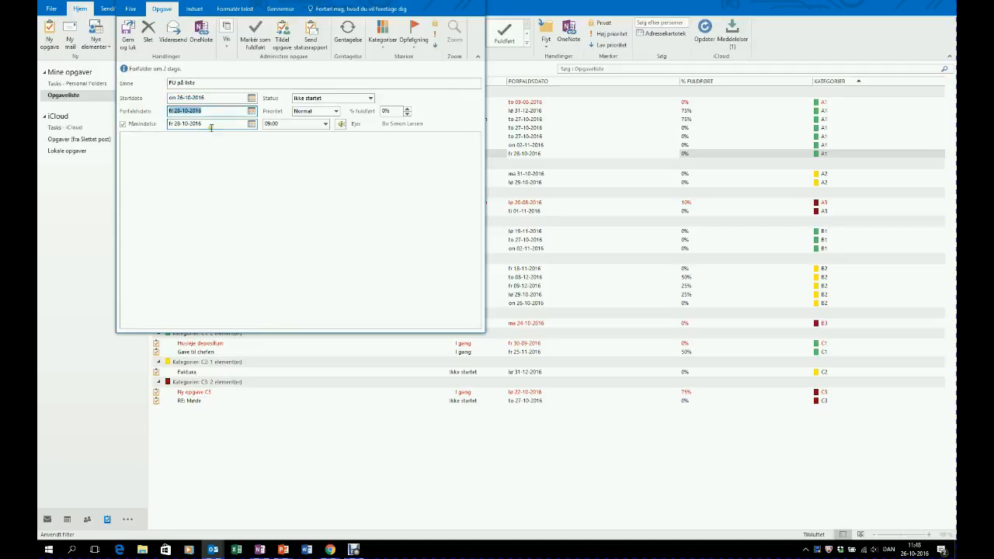
- Enable the new task's reminder for 28-10-2016 at 10:00 and set its status to "I gang"
click(324, 124)
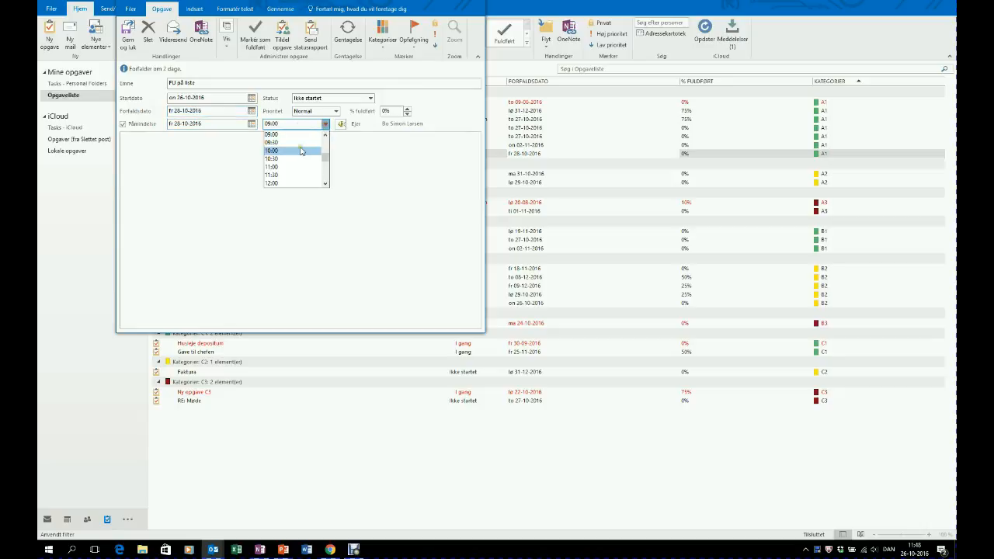
click(303, 154)
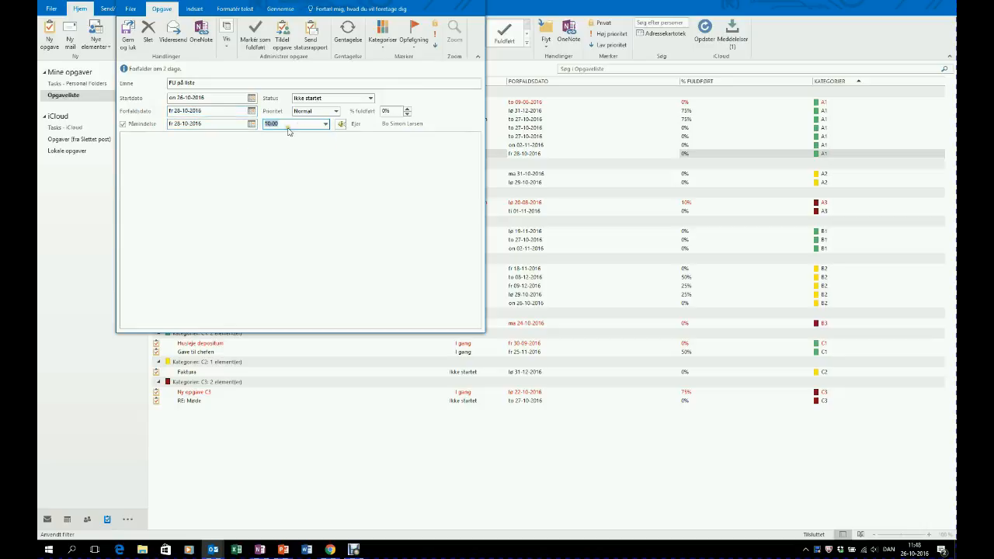
click(322, 99)
click(318, 113)
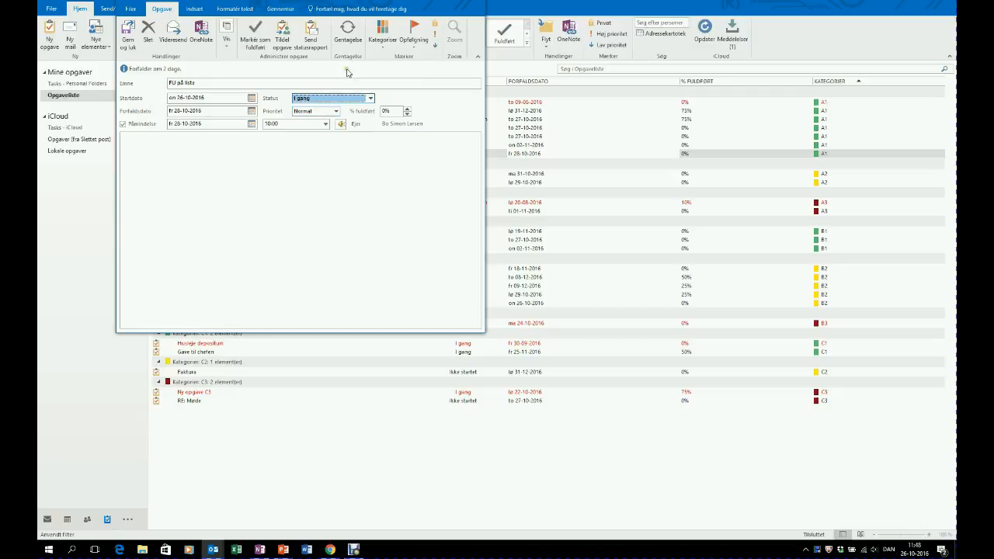
- Assign the color category A2 to the "FU på liste" task, then save and close it
click(379, 43)
click(373, 67)
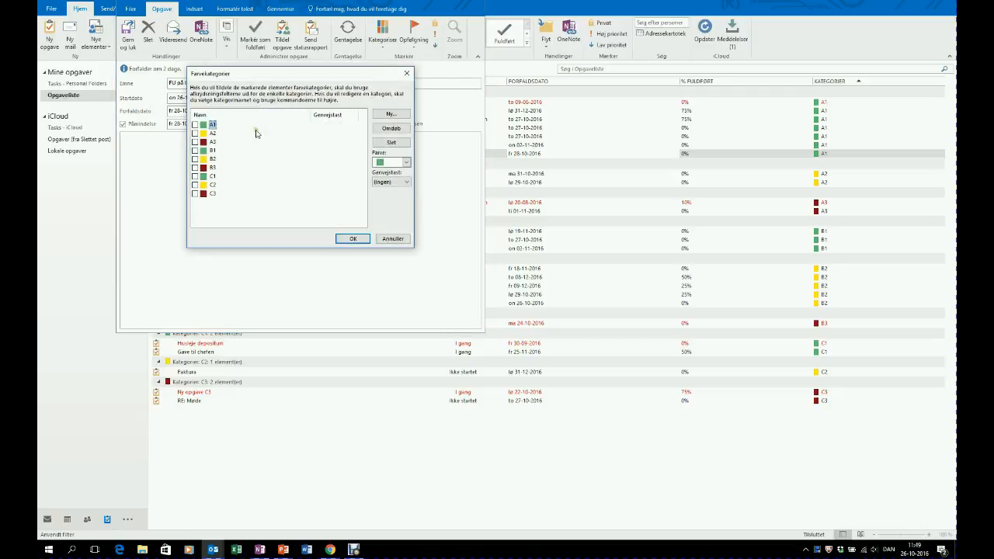
click(215, 134)
click(195, 133)
click(351, 239)
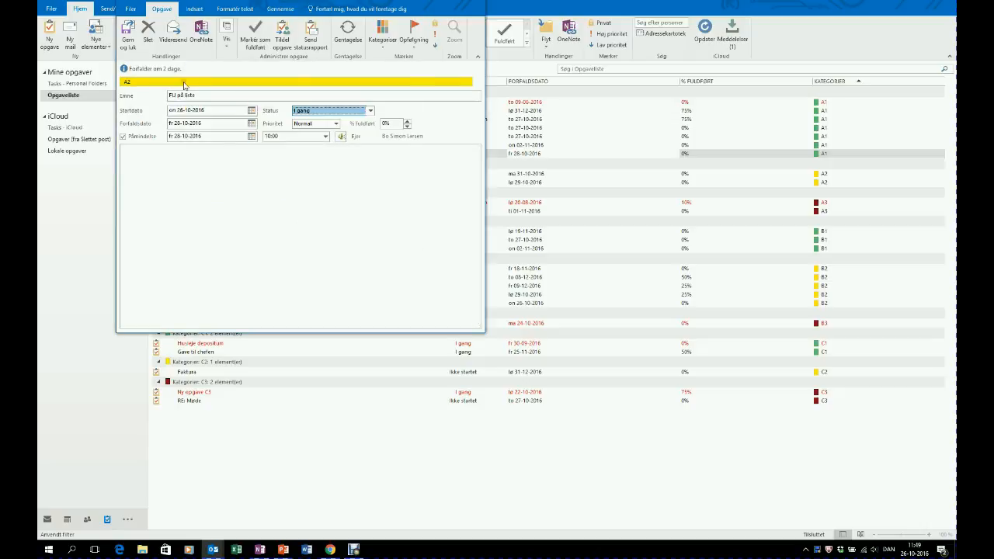
click(129, 35)
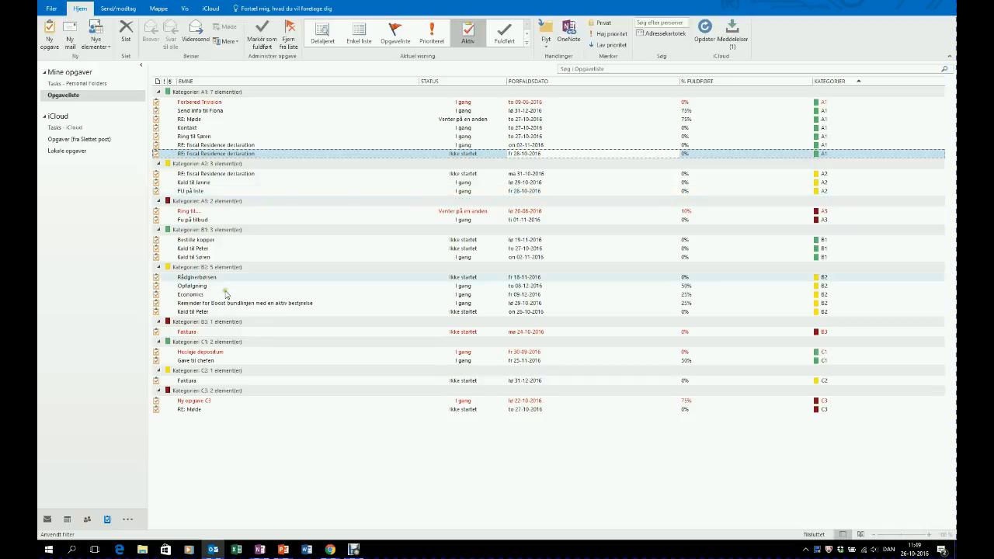
- Create a task from the sent e-mail "RE: fiscal Residence declaration" in the mail view
click(46, 520)
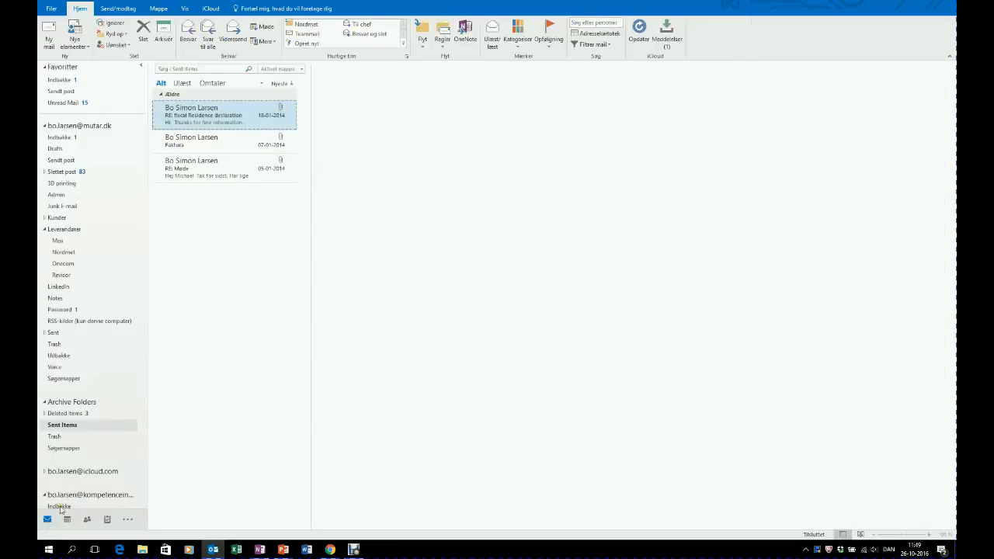
click(247, 123)
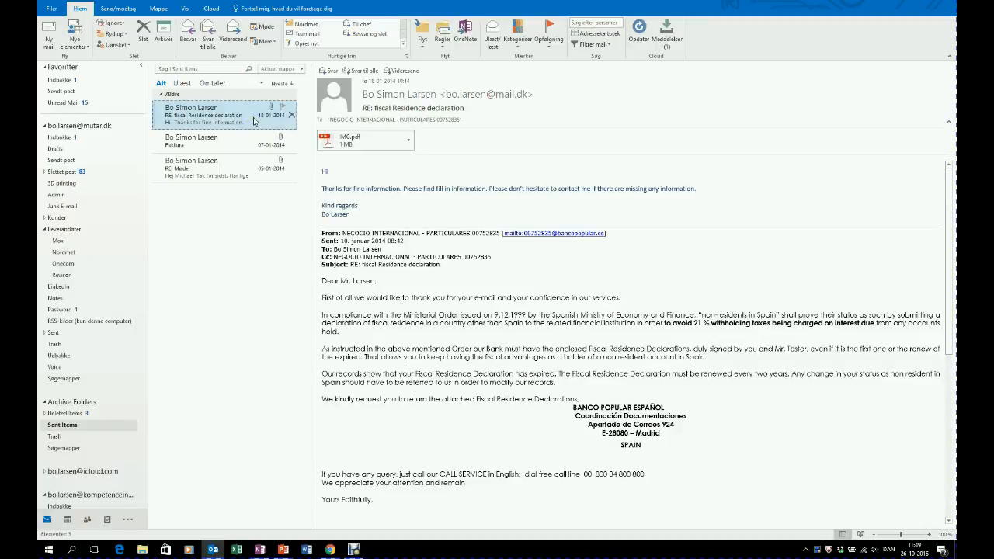
drag(253, 118, 109, 528)
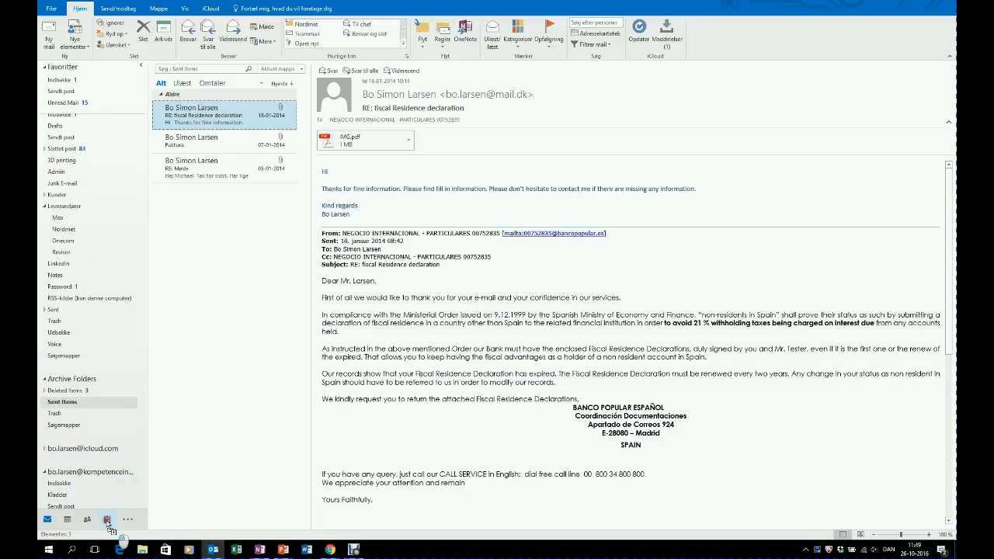
drag(110, 528, 110, 528)
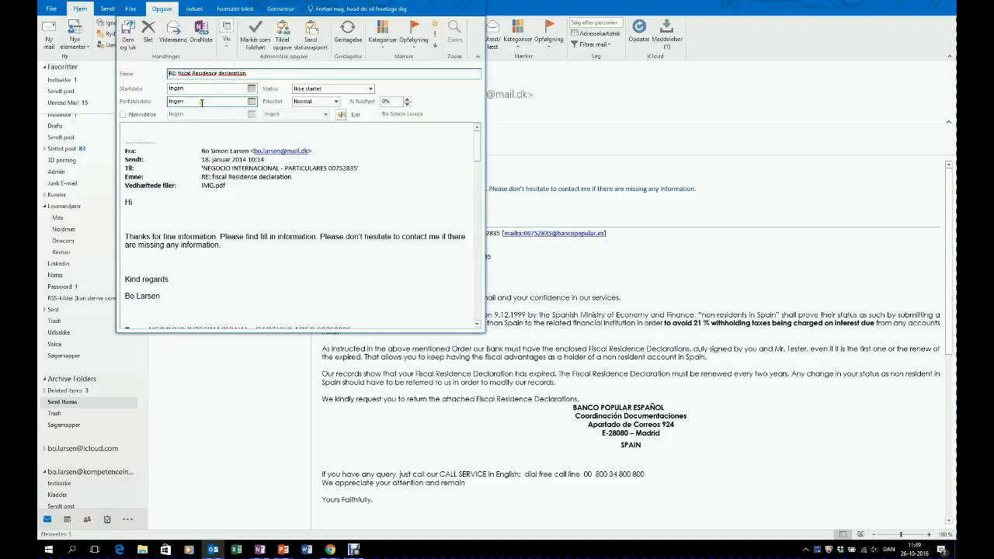
- Set both the start date and the due date of the e-mail-based task to 26-10-2016
click(251, 88)
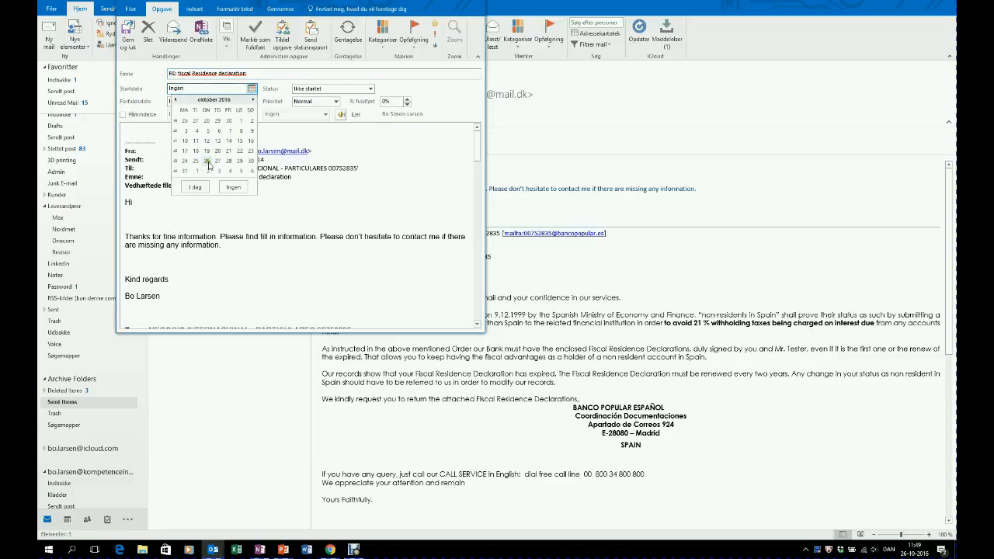
click(207, 162)
click(250, 111)
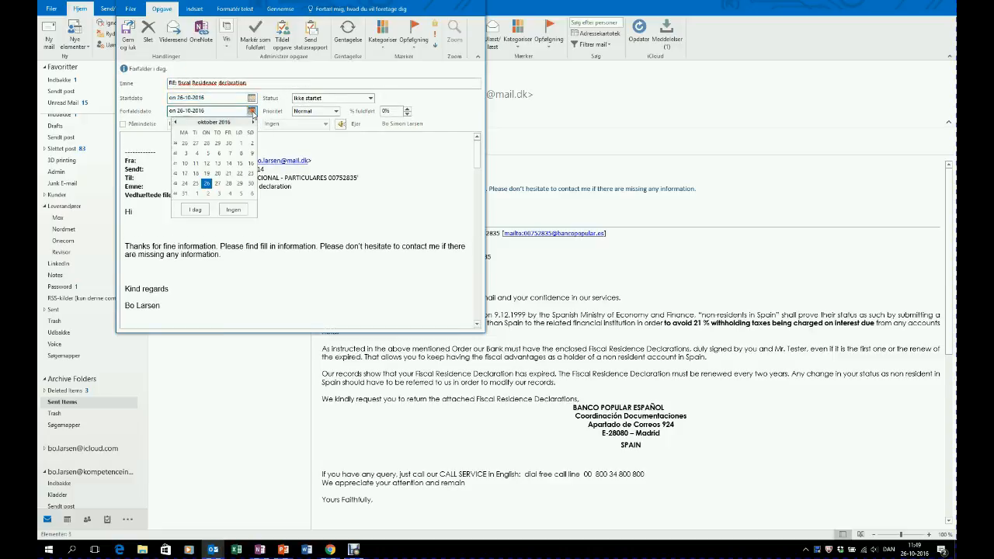
click(206, 183)
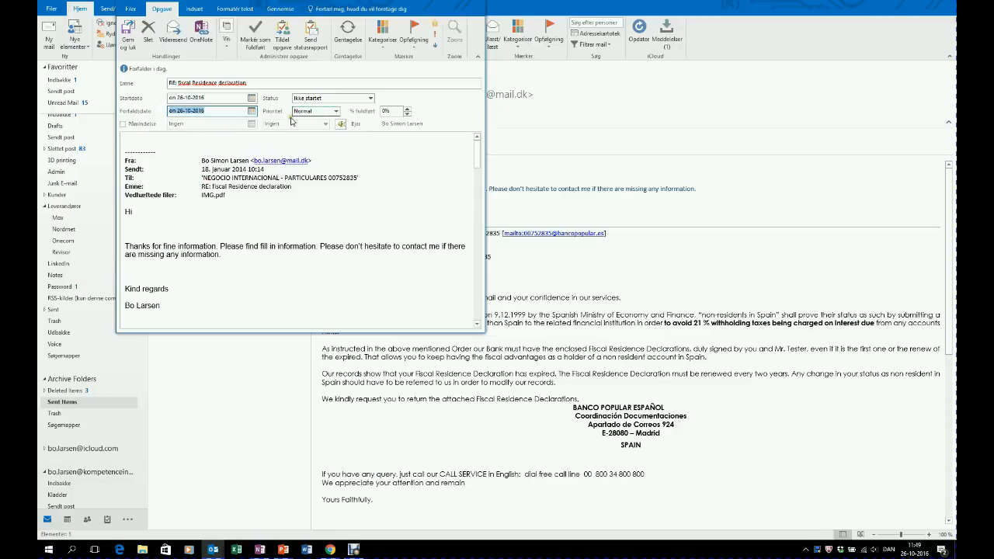
- Set the e-mail-based task's status to "I gang" and keep its priority at Normal
click(330, 98)
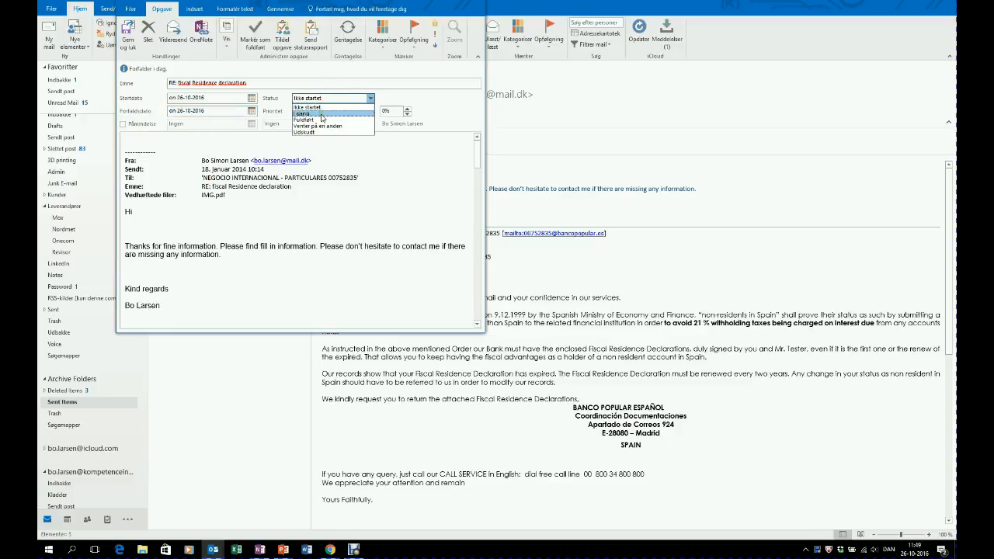
click(322, 115)
click(319, 111)
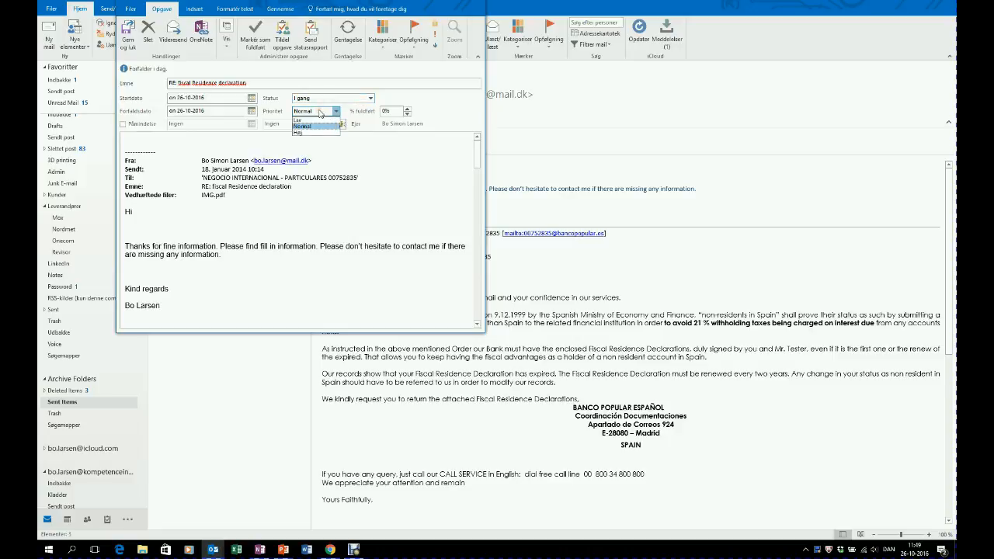
click(319, 113)
- Assign the color category A1 to the e-mail-based task, then save and close it
click(382, 35)
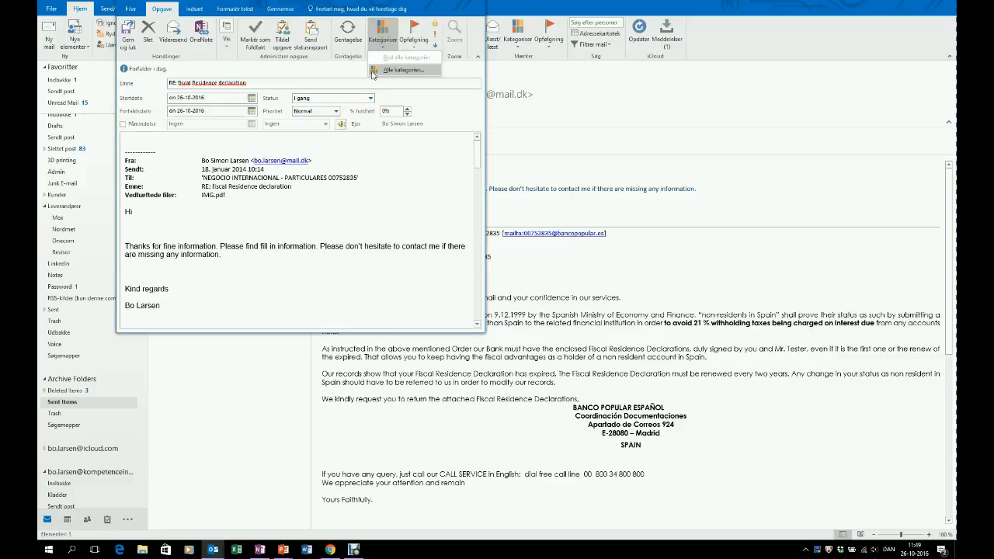
click(374, 72)
click(195, 125)
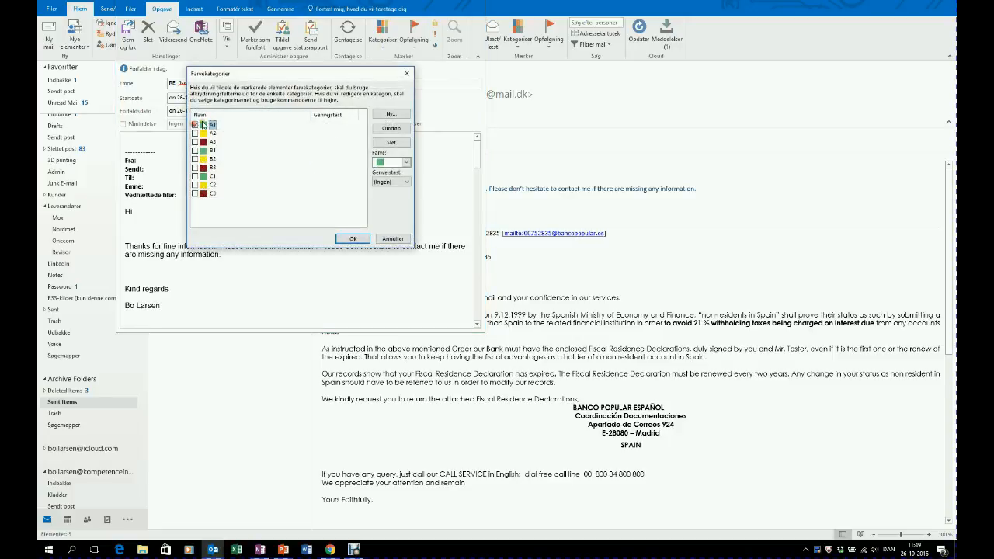
click(353, 239)
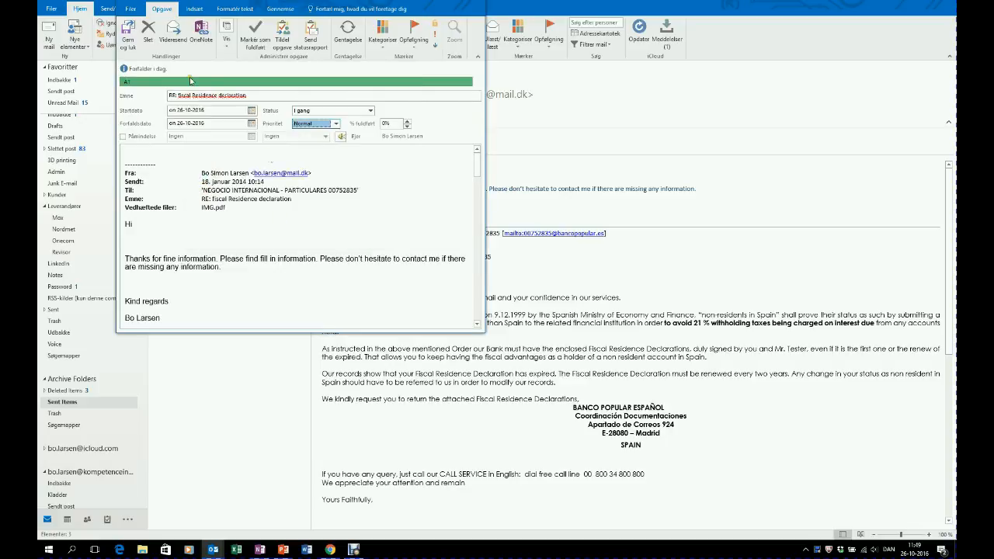
click(129, 35)
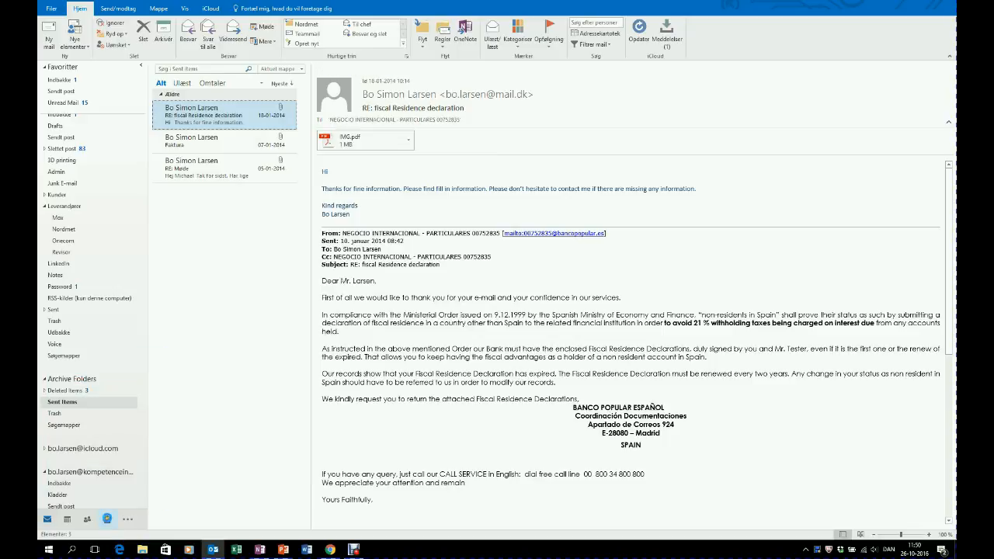
- Try delegating the "RE: fiscal Residence declaration" task due 02-11-2016 from the task list, and close it without sending or saving
click(108, 519)
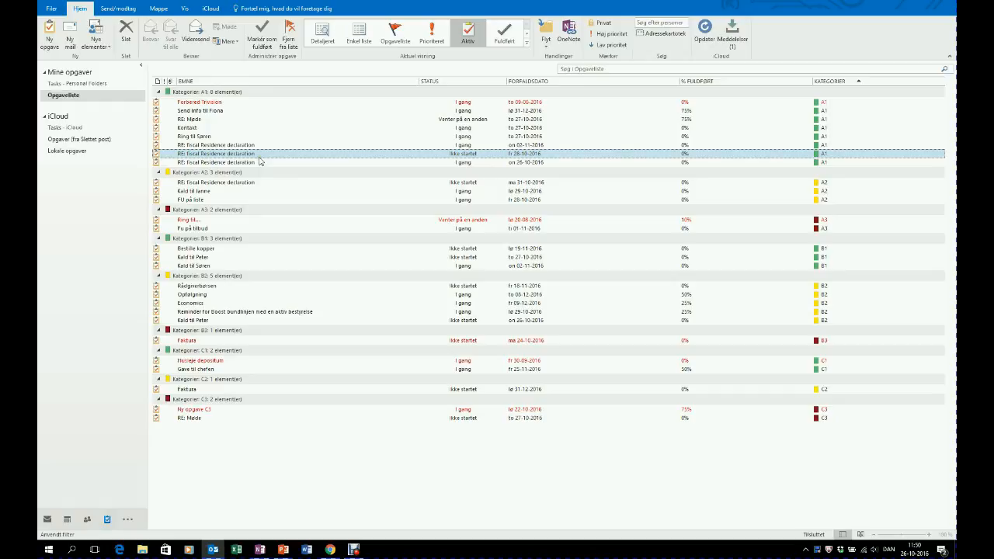
click(261, 146)
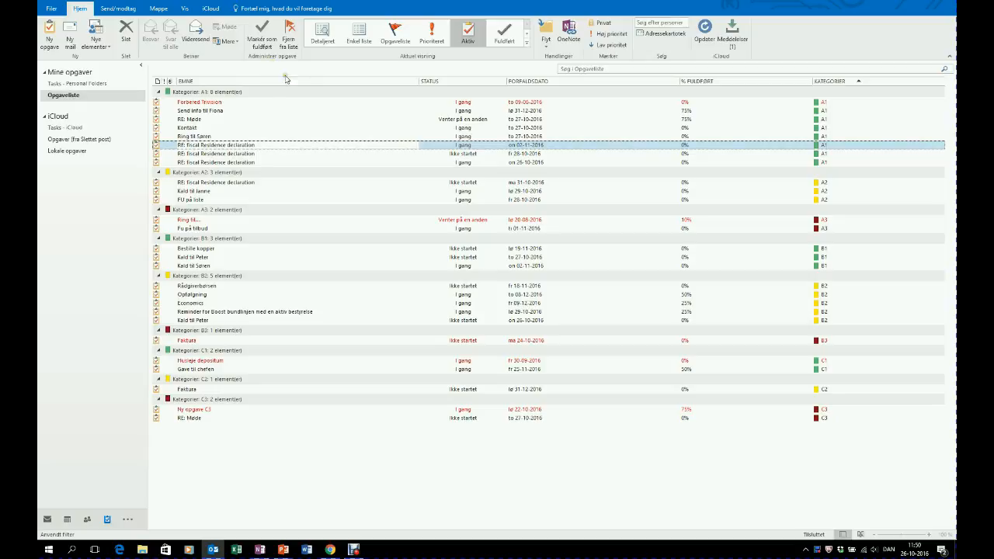
double_click(164, 149)
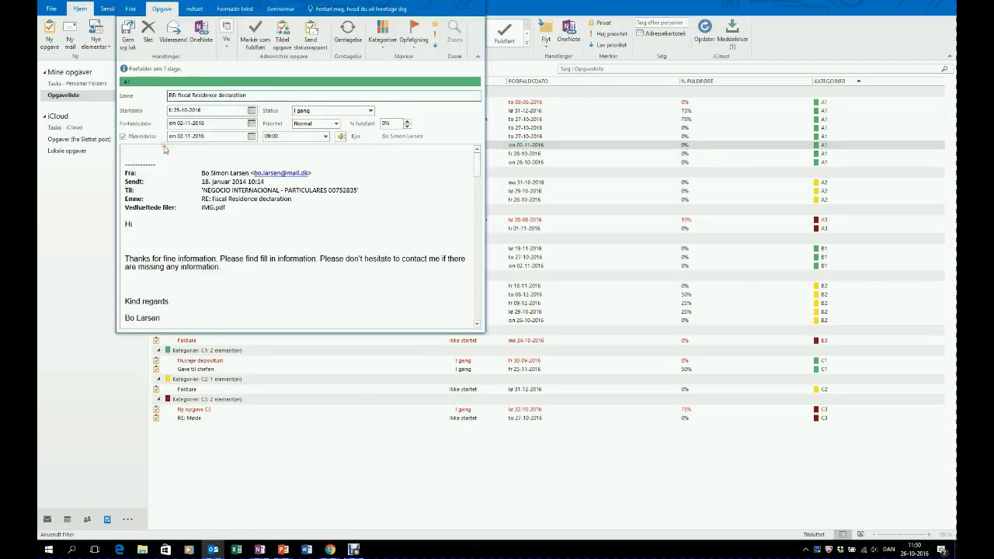
click(281, 43)
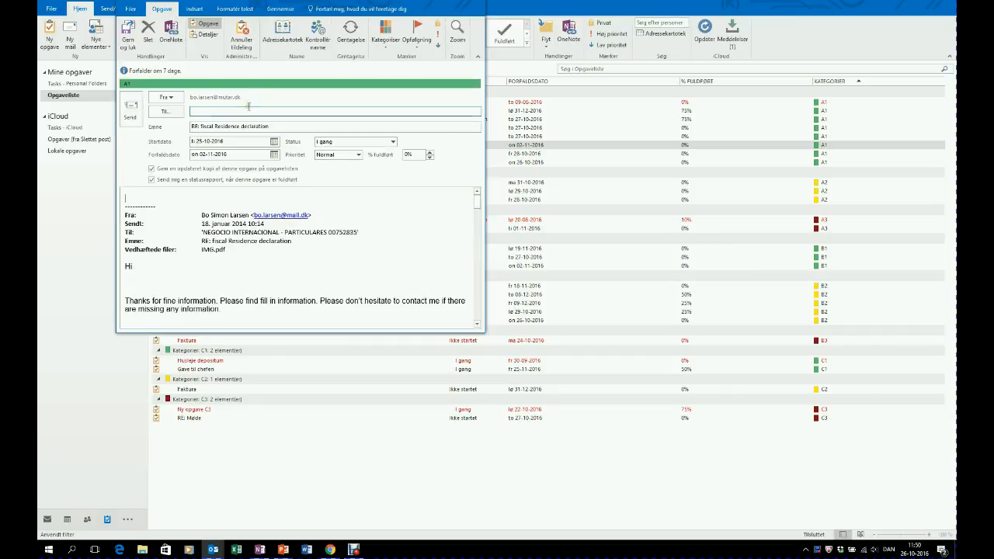
click(246, 110)
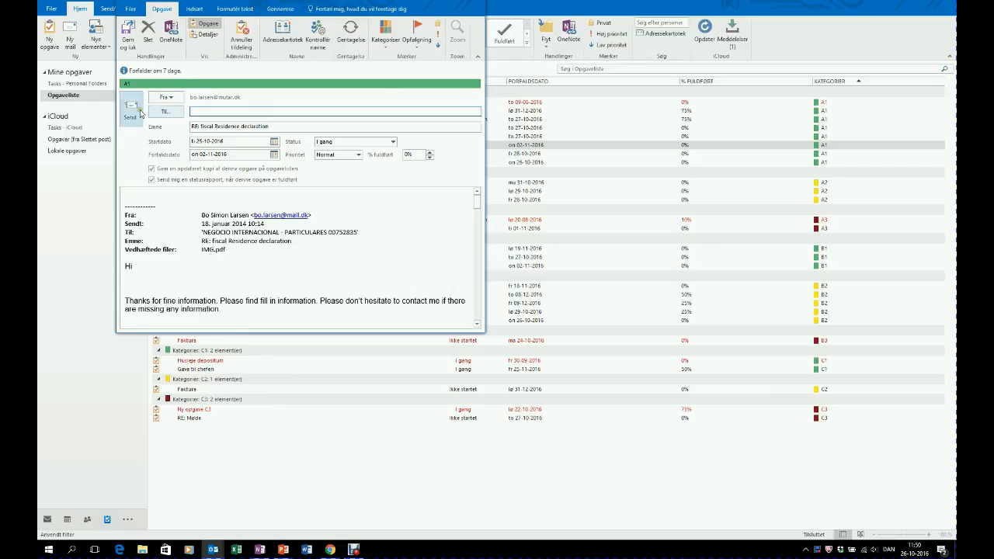
click(477, 6)
click(496, 293)
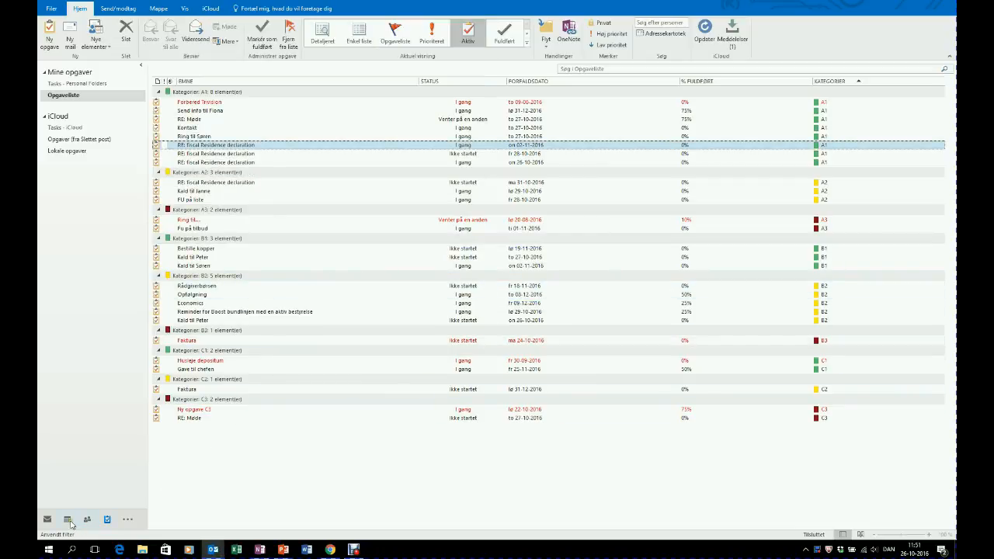
- Show the calendar and open the first "RE: fiscal Residence declaration" task under category A1 beside it
click(68, 521)
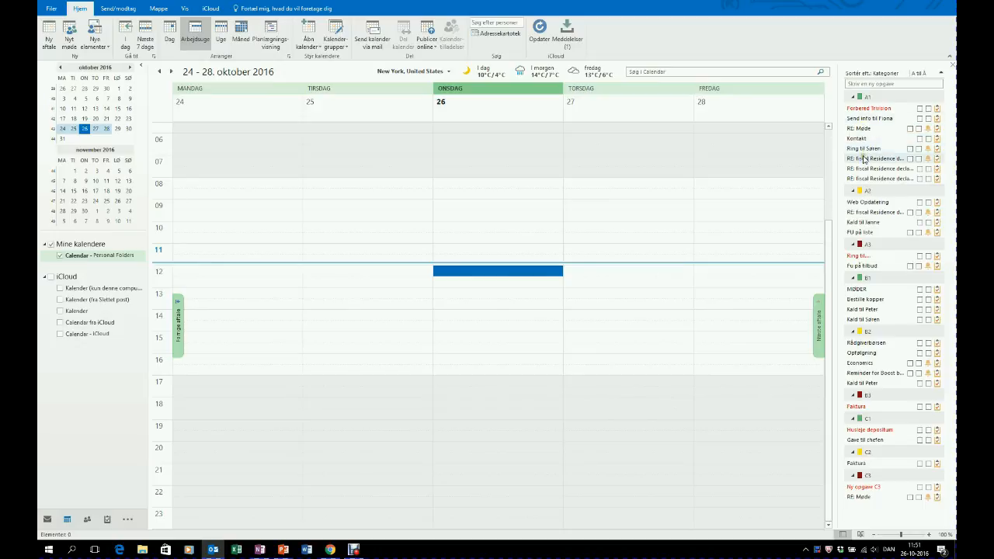
click(864, 158)
double_click(863, 158)
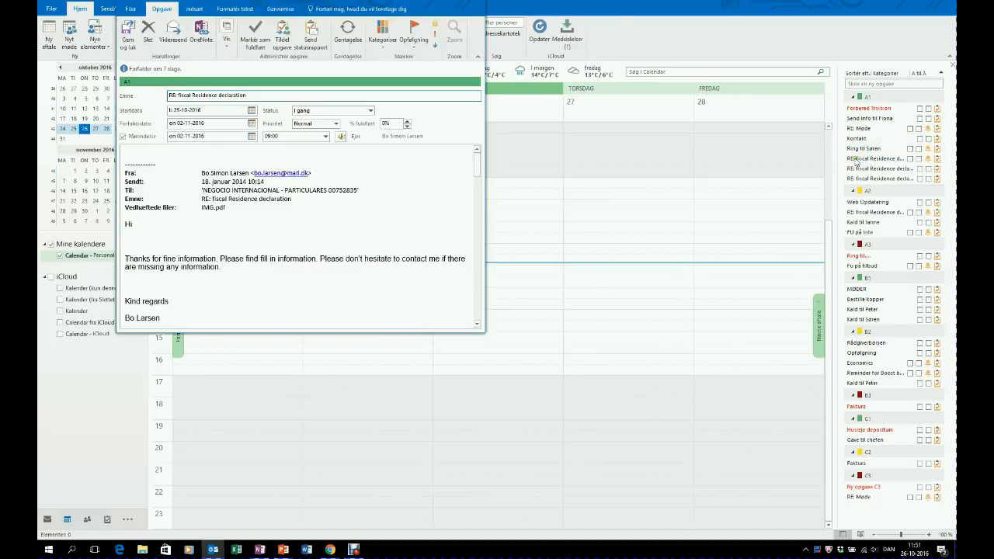
- Close the open task, return from the calendar to the task list, and show the completed tasks (Fuldført view)
click(469, 6)
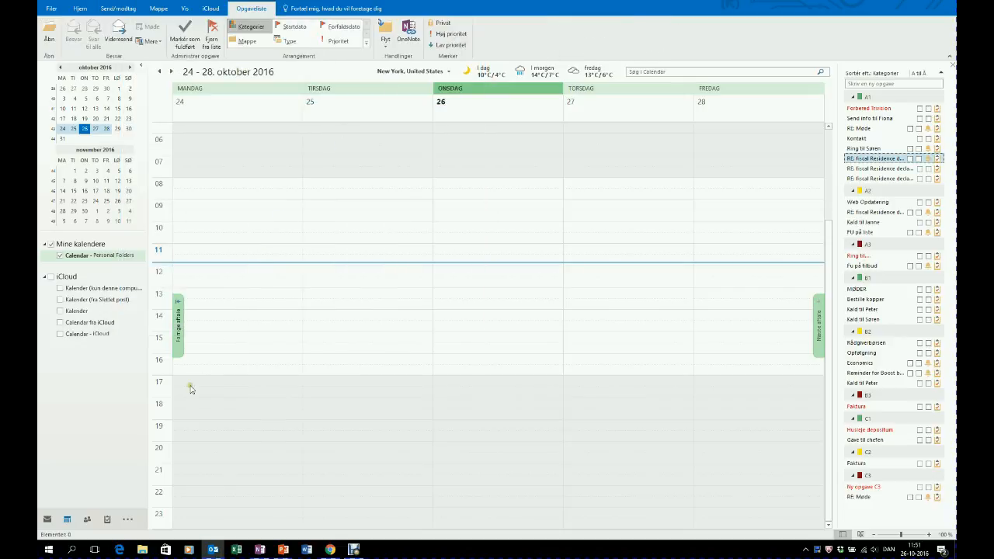
click(108, 521)
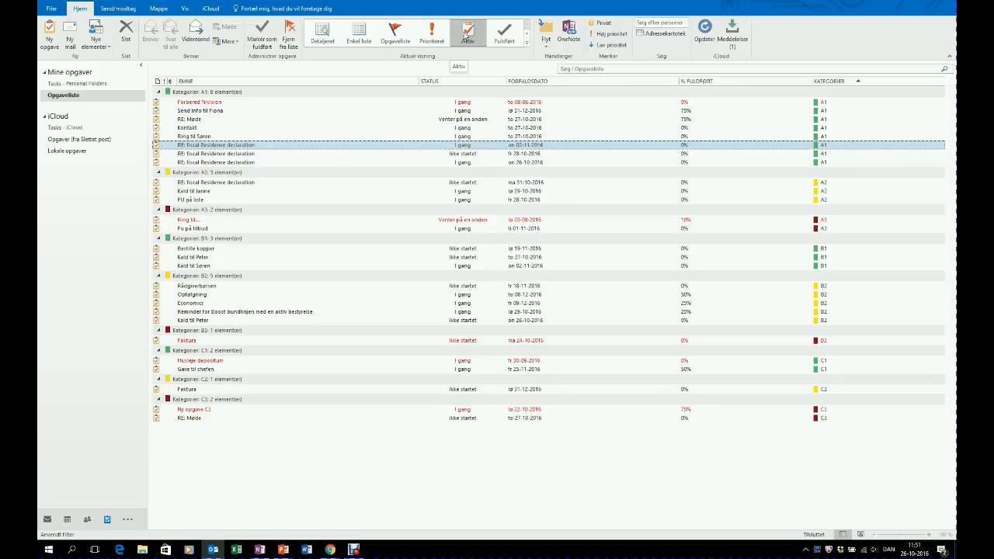
click(506, 39)
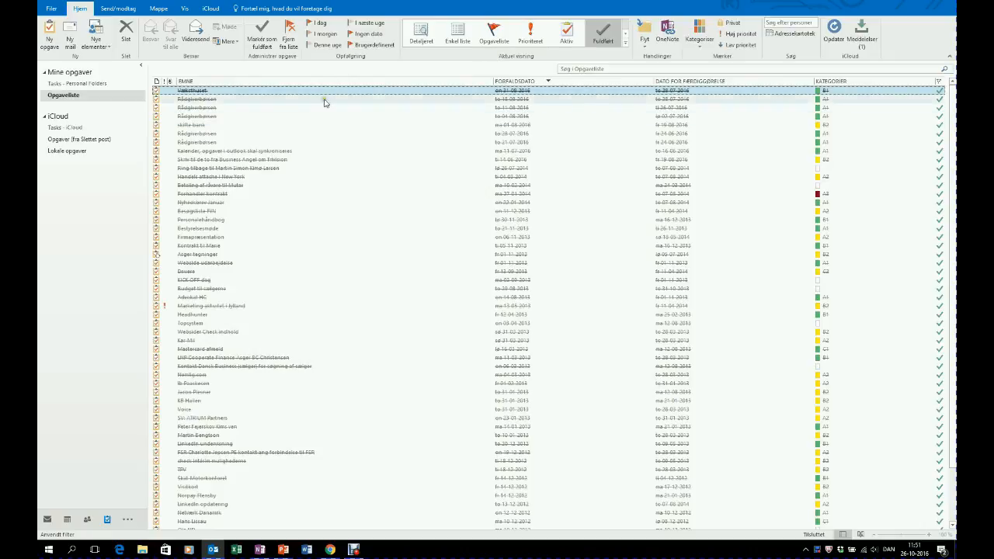
- Reopen the completed "Rådgiverbørsen" task due 04-08-2016 by setting its status to "I gang", then save and close it
double_click(192, 120)
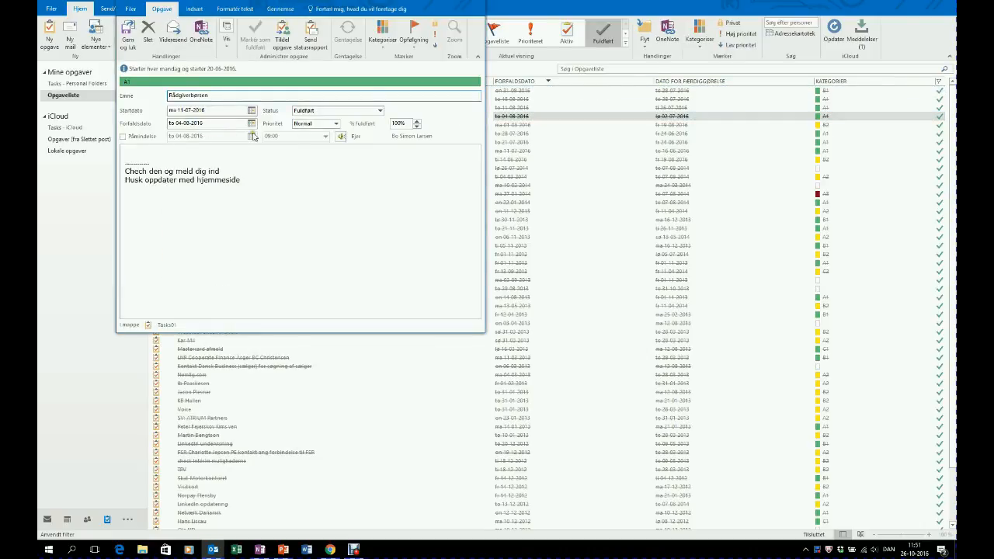
click(329, 111)
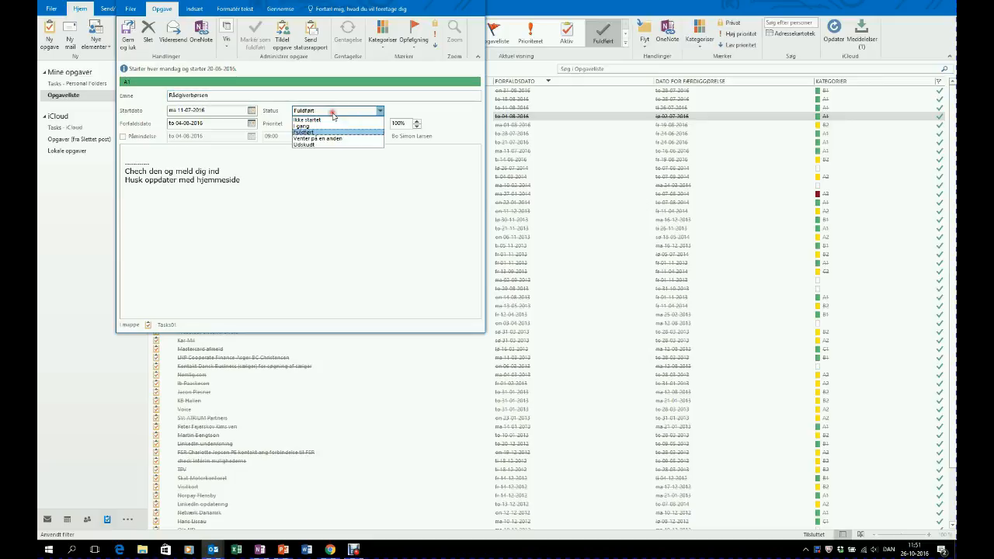
click(327, 127)
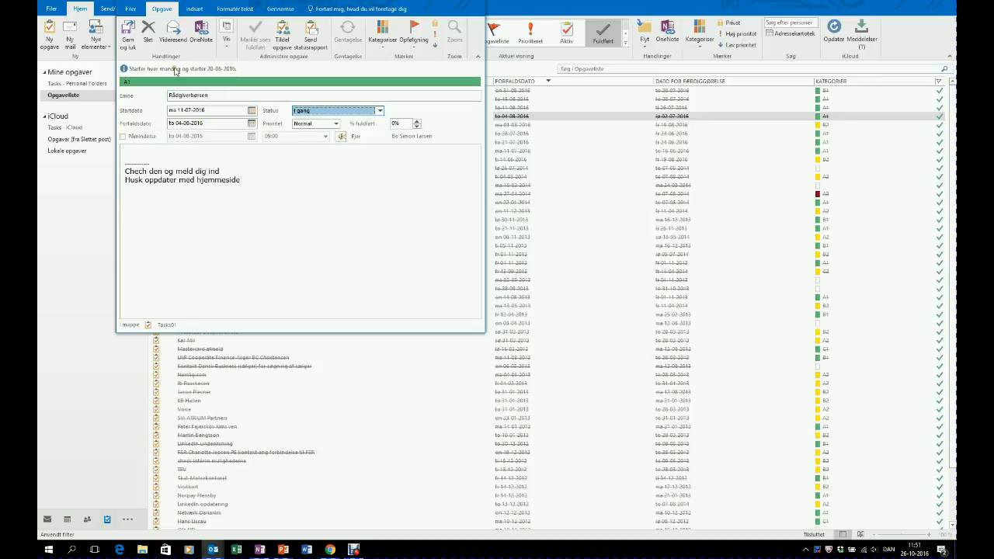
click(129, 43)
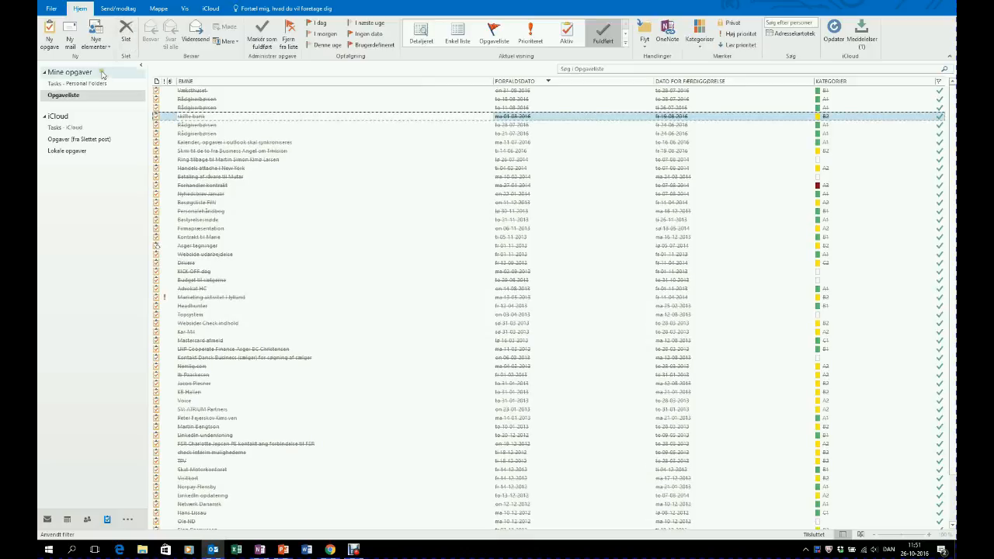
- Show the active tasks (Aktiv view) and look at the status options for the "Rådgiverbørsen" task under category A1
click(564, 35)
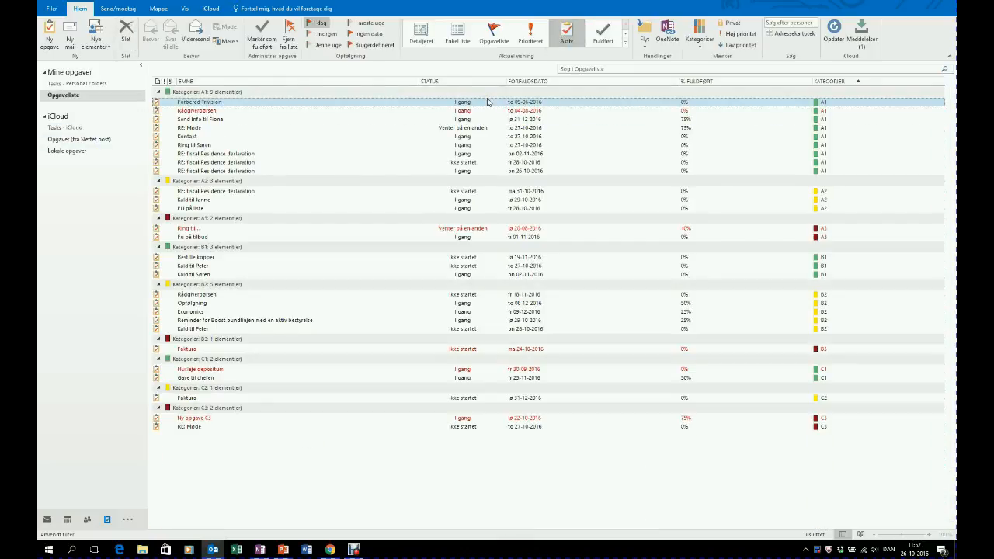
click(419, 111)
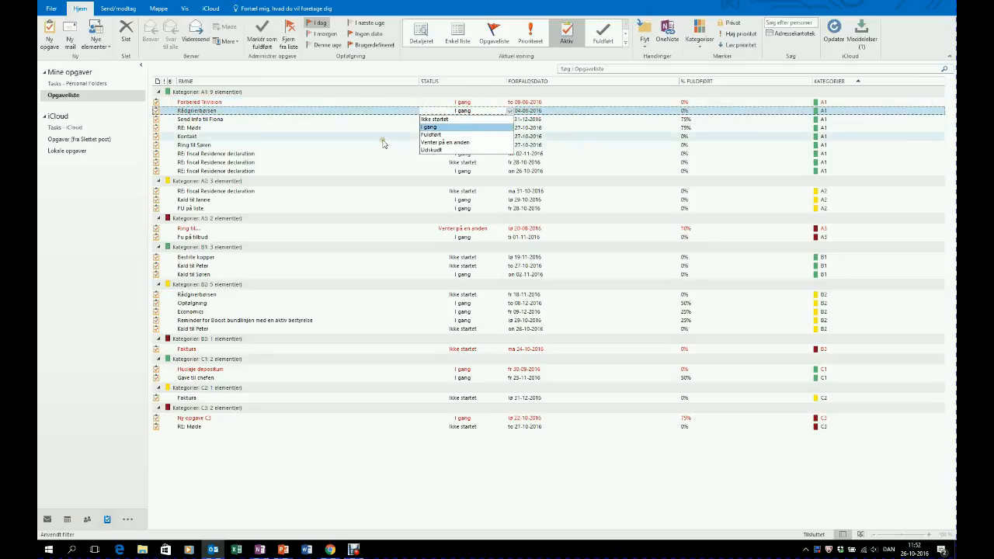
click(363, 156)
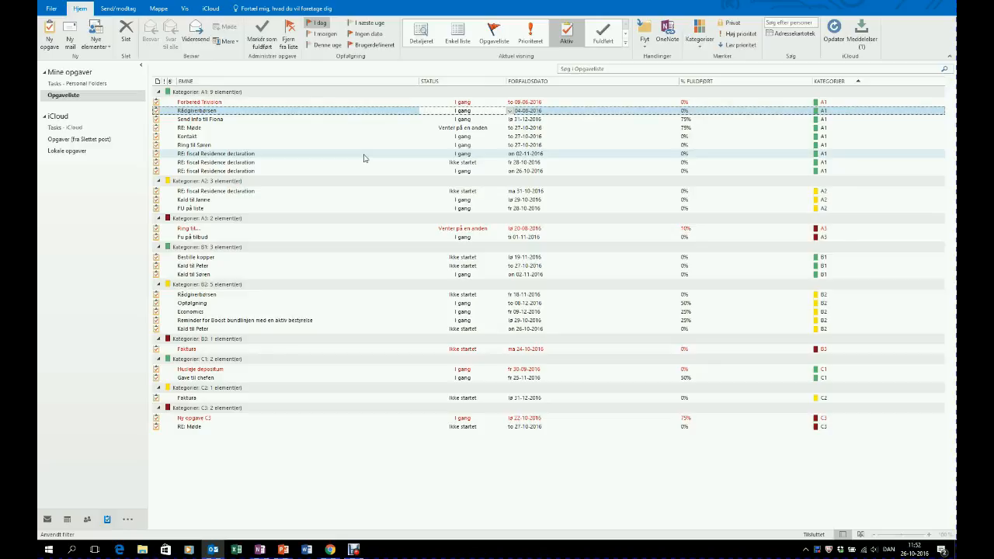